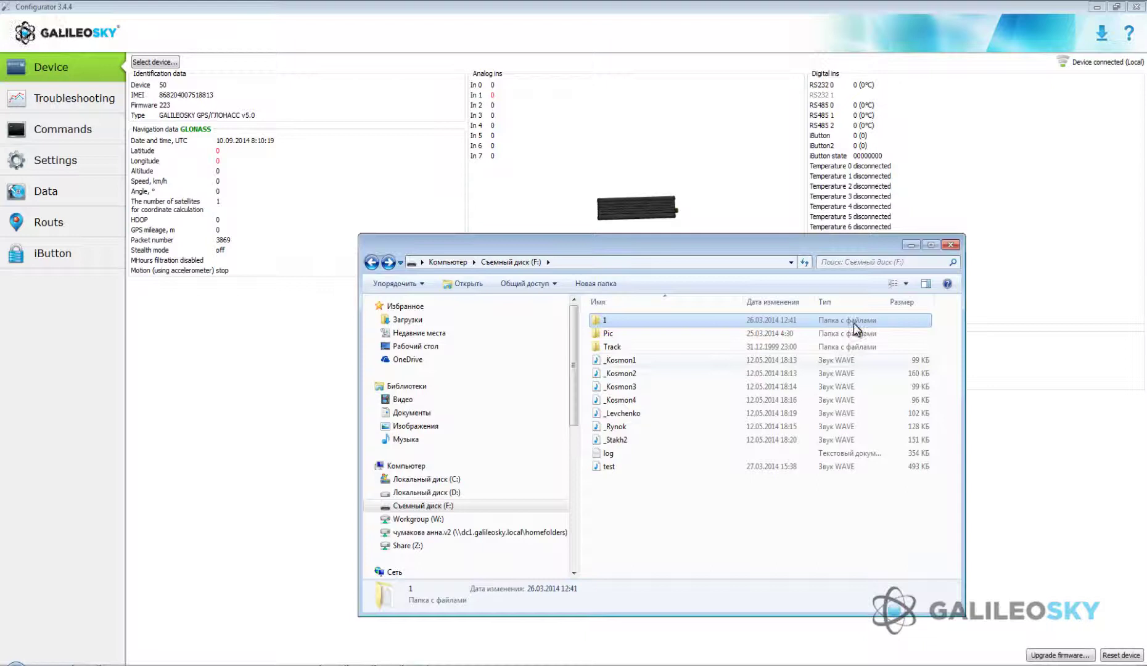
# Open the Routs map and set its Disk to the removable drive F:\.
pyautogui.click(910, 245)
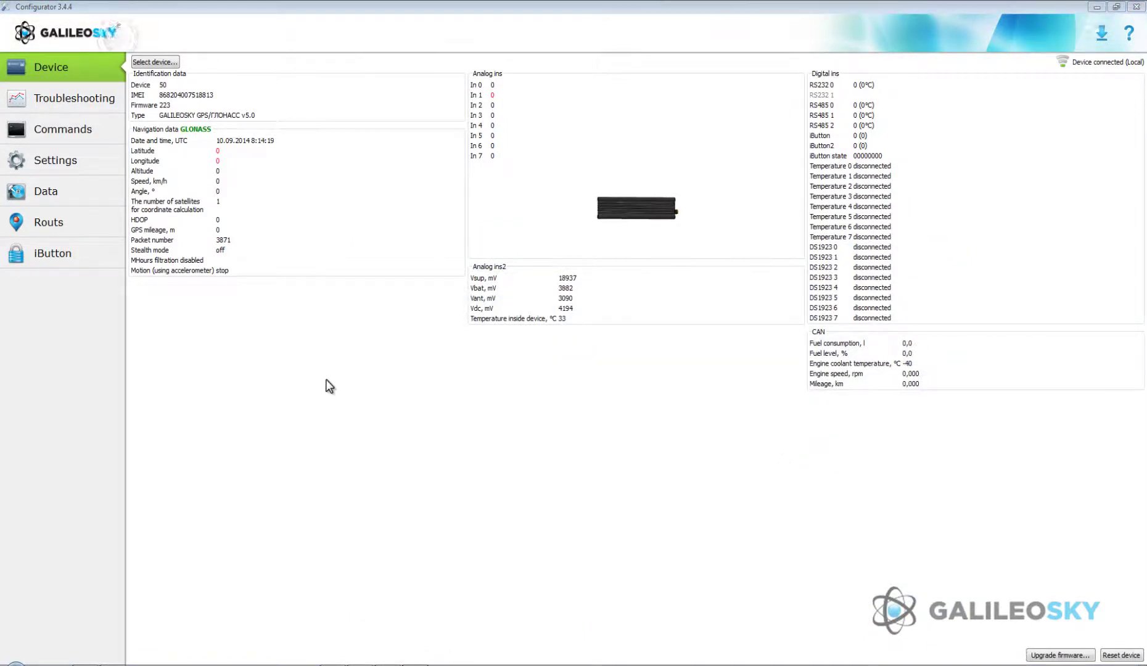
pyautogui.click(89, 224)
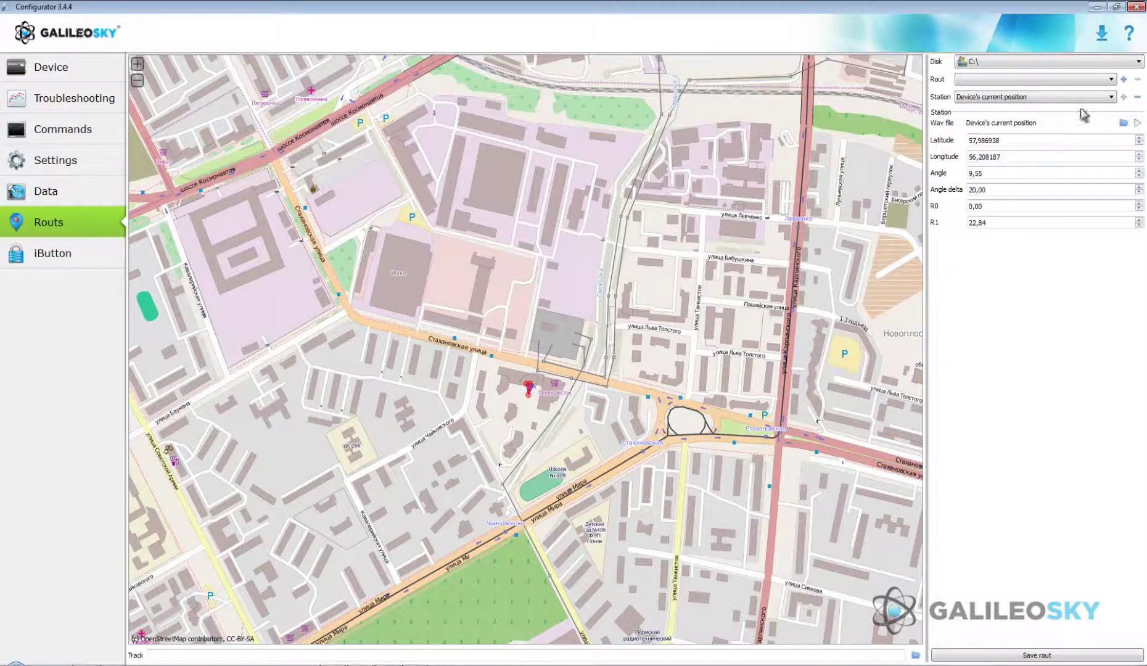
pyautogui.click(1140, 62)
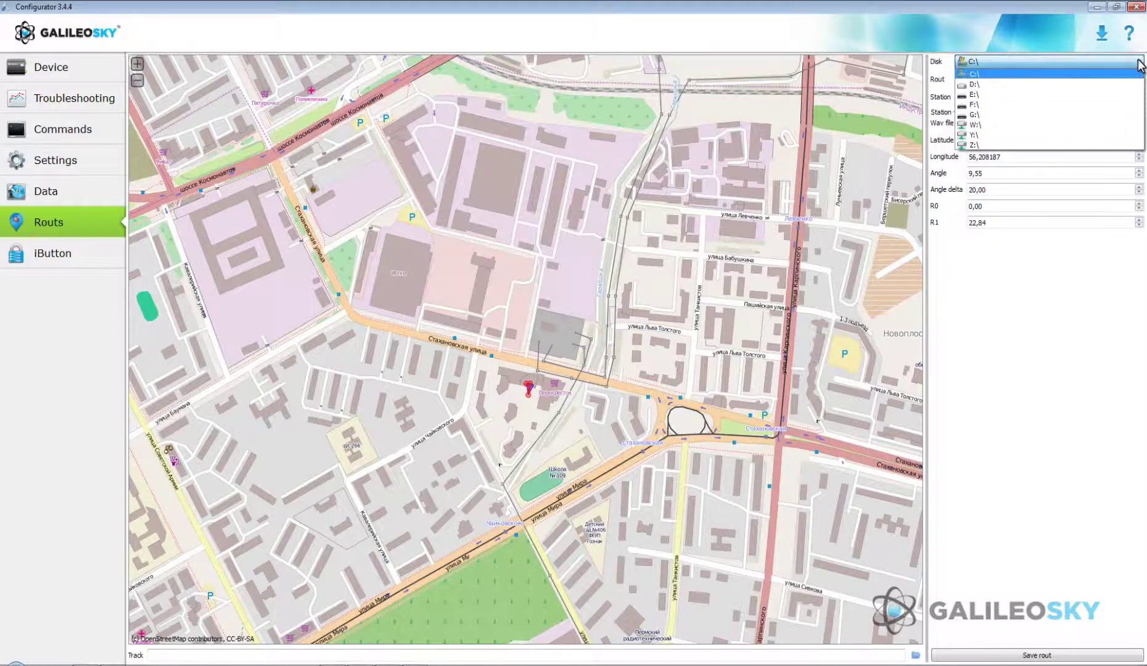
pyautogui.click(1125, 106)
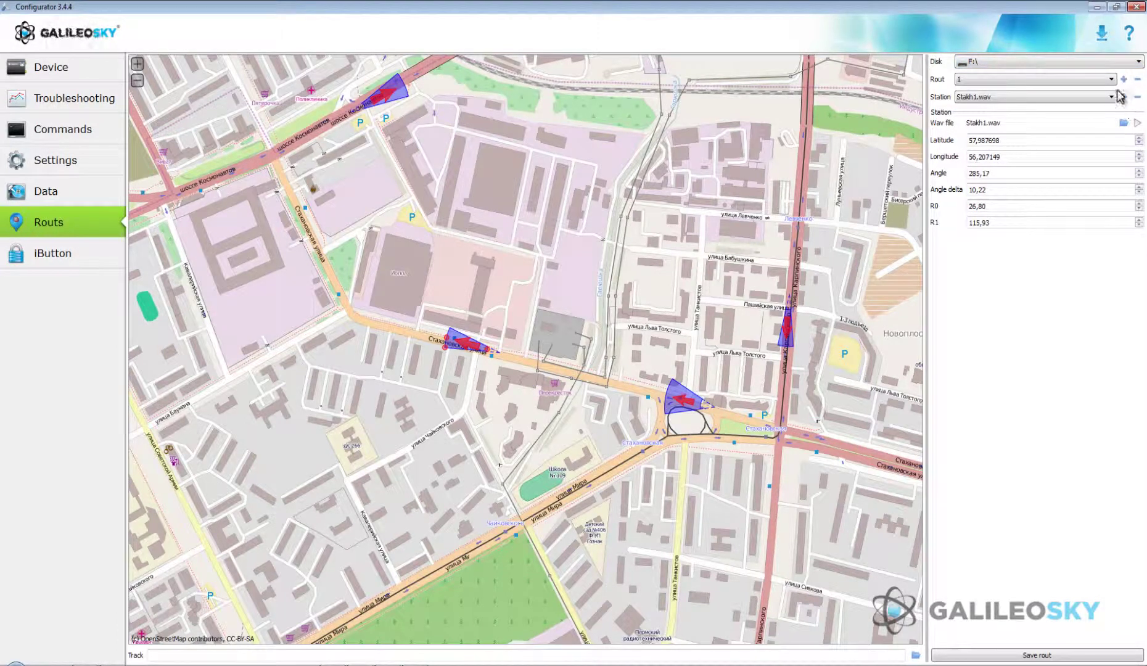
# Create a new empty route named 'Route 1'.
pyautogui.click(1124, 80)
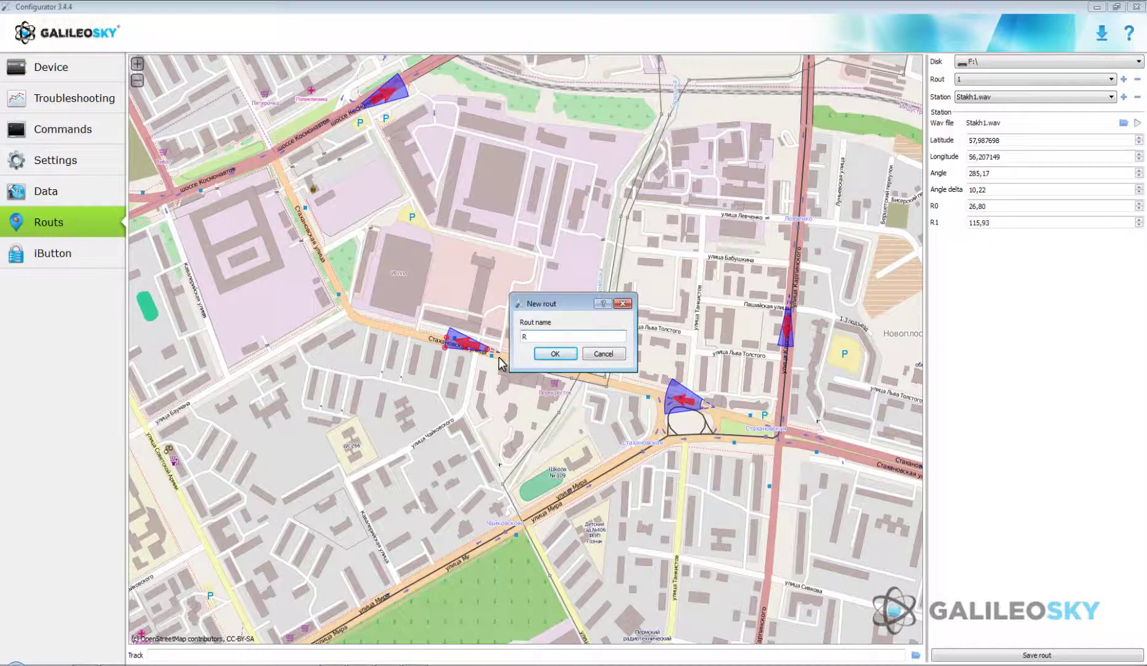
pyautogui.write('Route 1')
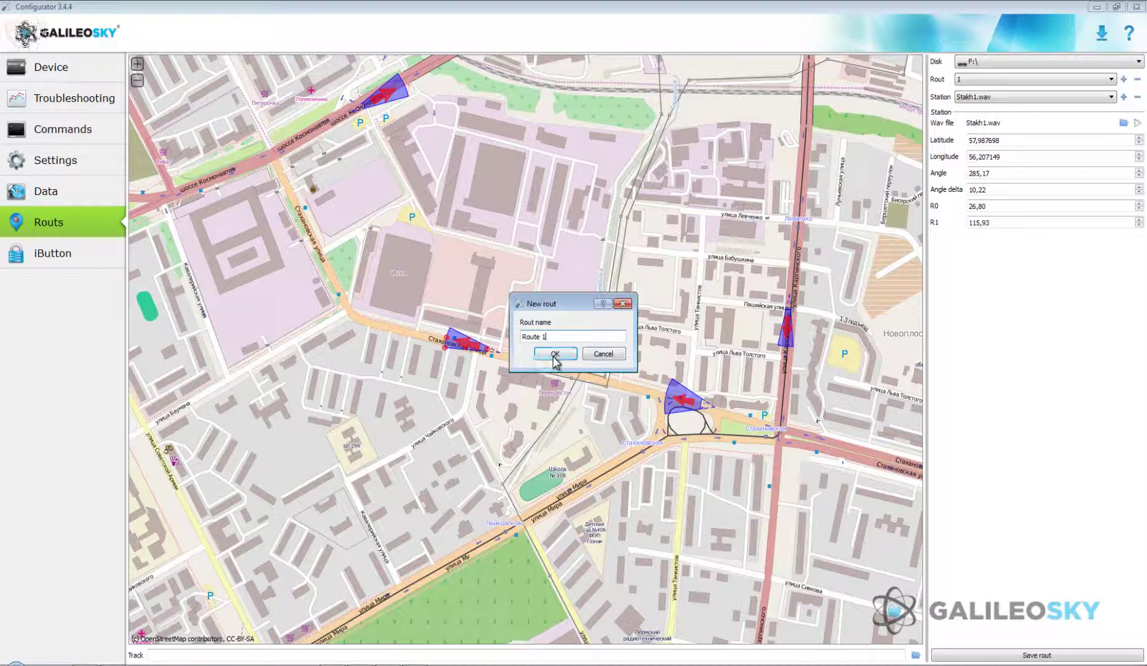
pyautogui.click(555, 357)
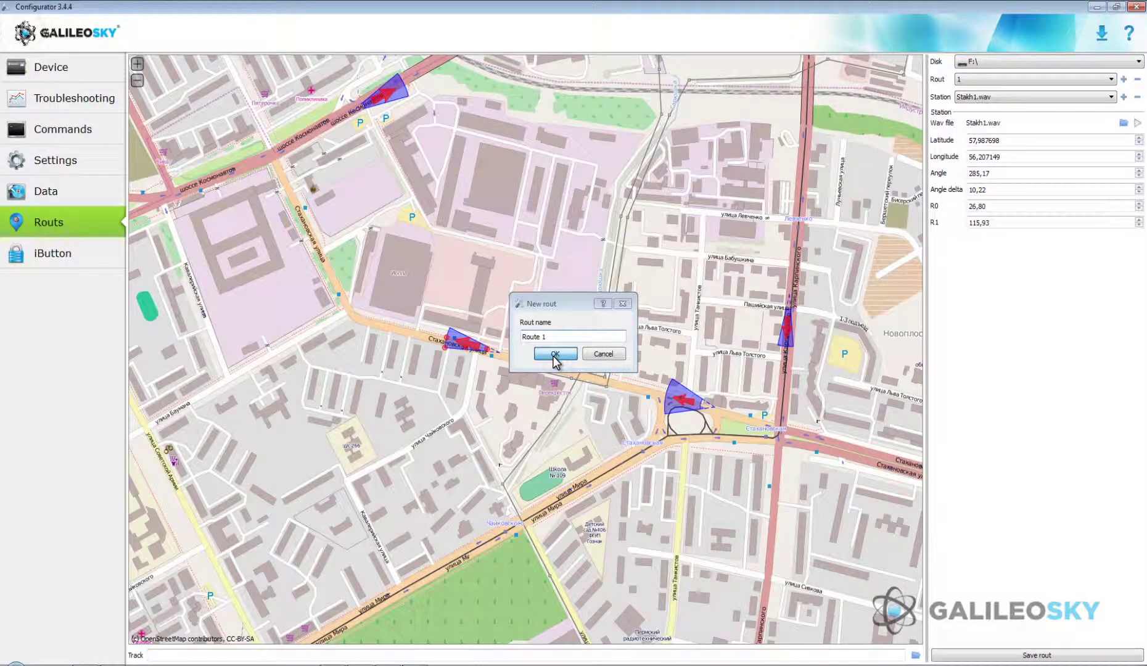
# Add a station using the sound file _Kosmon1.wav from drive F: and accept its conversion.
pyautogui.click(1124, 98)
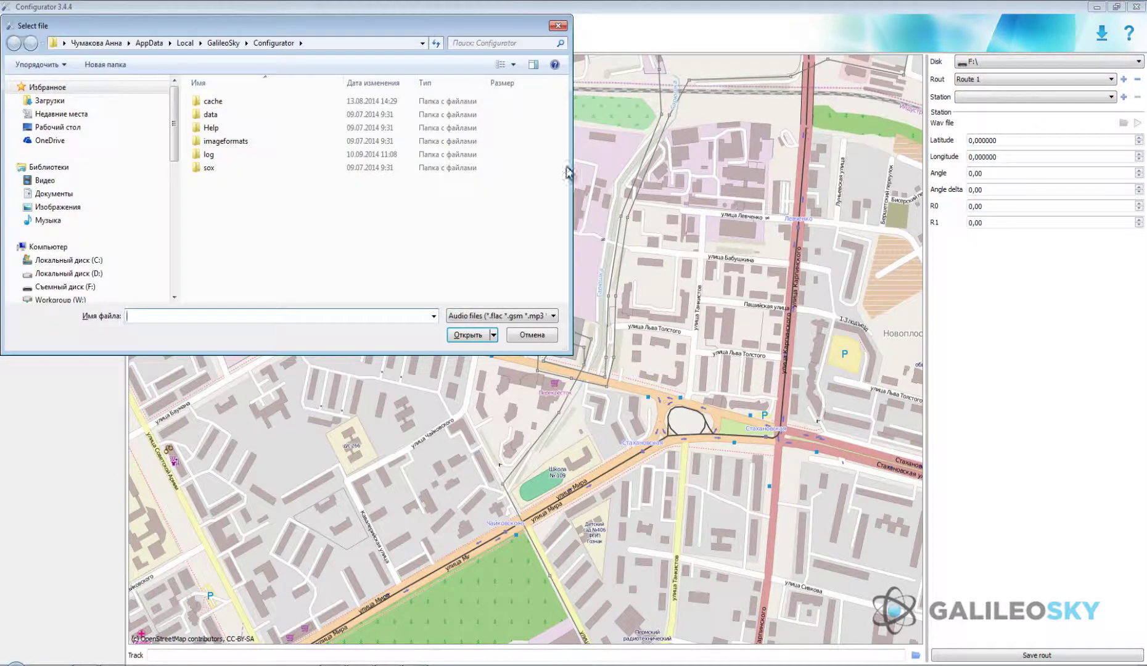
pyautogui.scroll(-2, 168, 183)
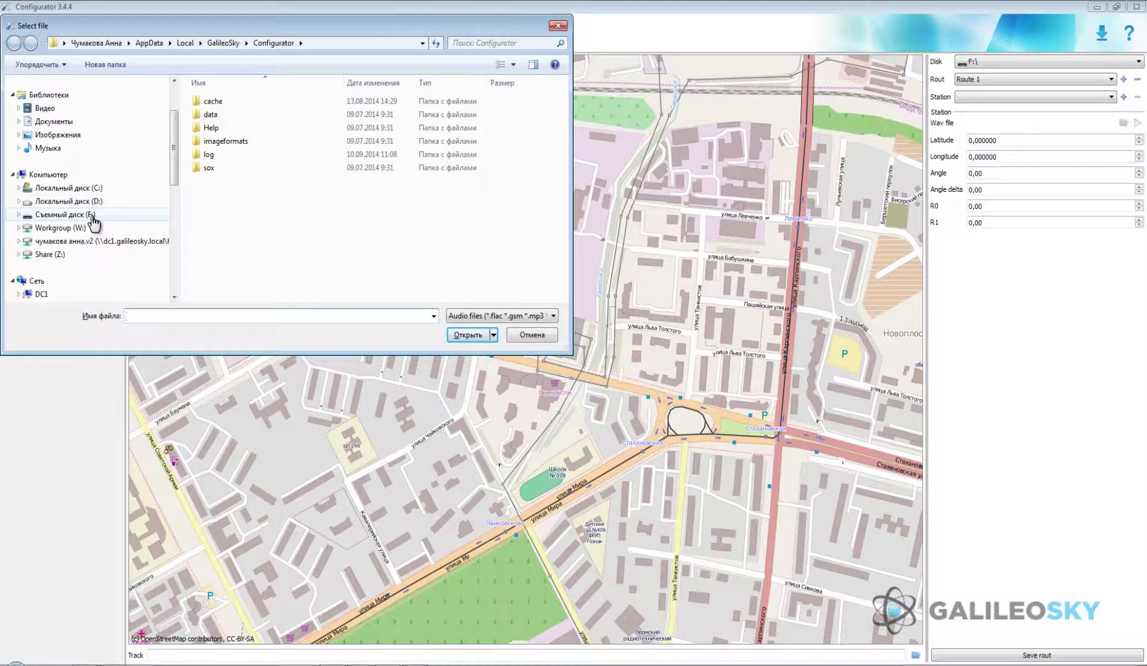
pyautogui.click(91, 215)
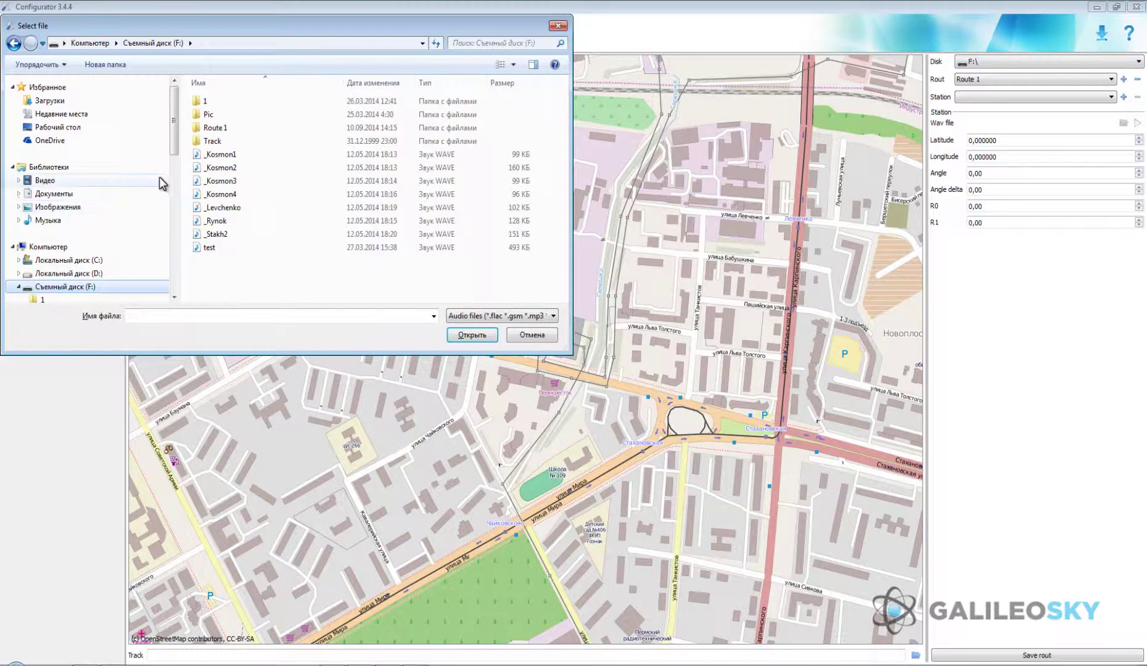
pyautogui.click(209, 156)
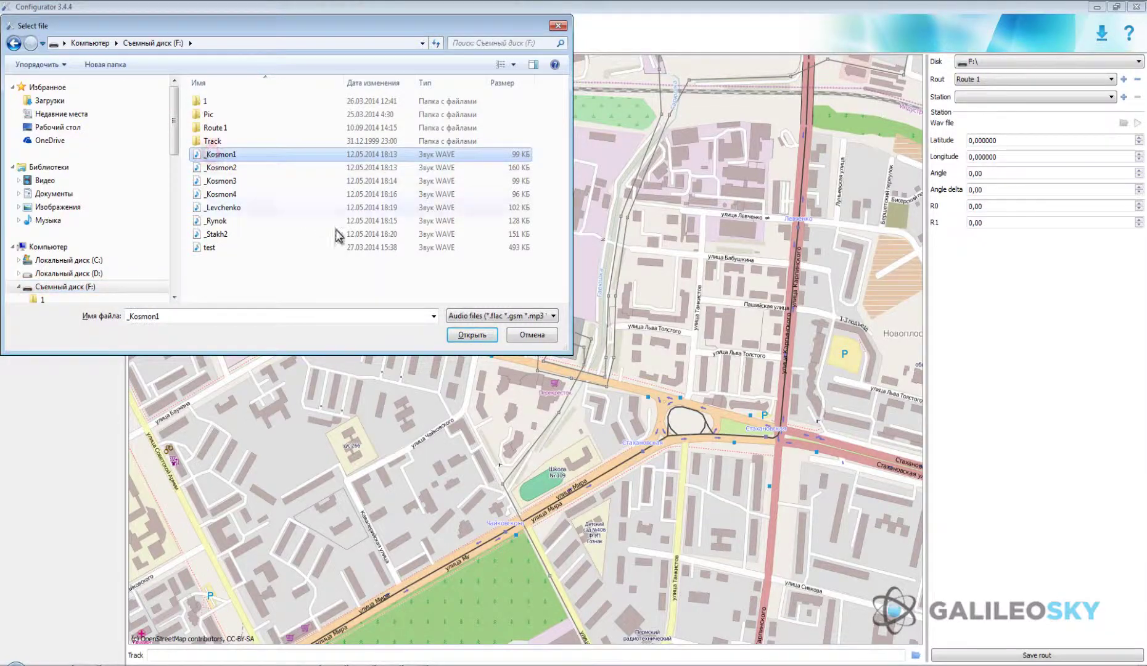
pyautogui.click(470, 336)
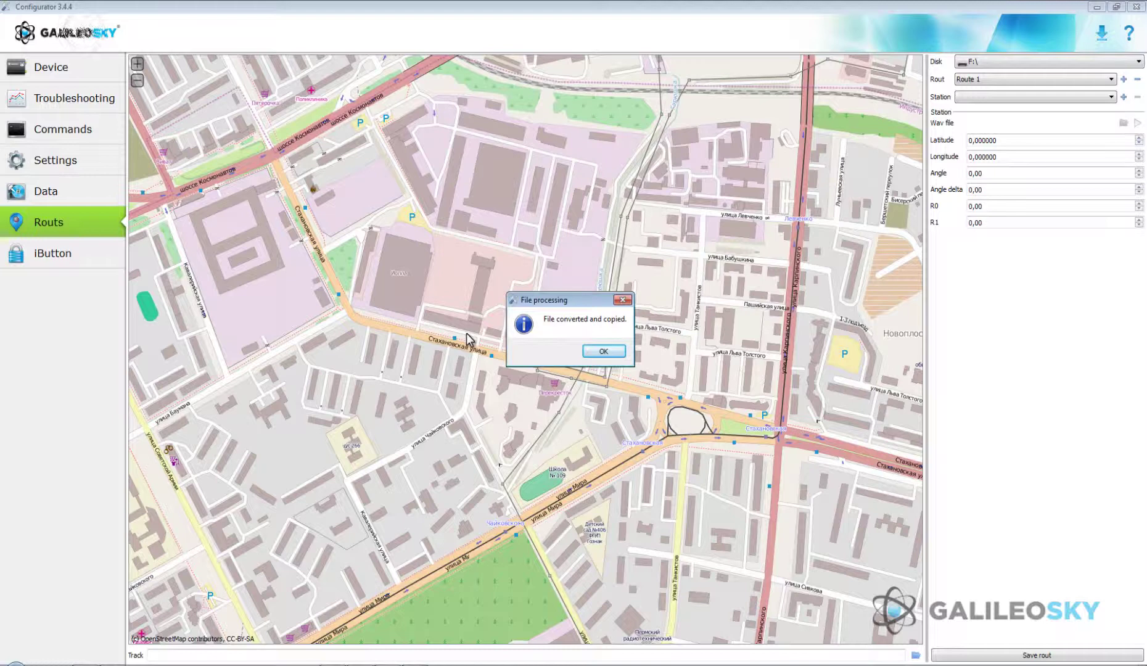
pyautogui.click(592, 352)
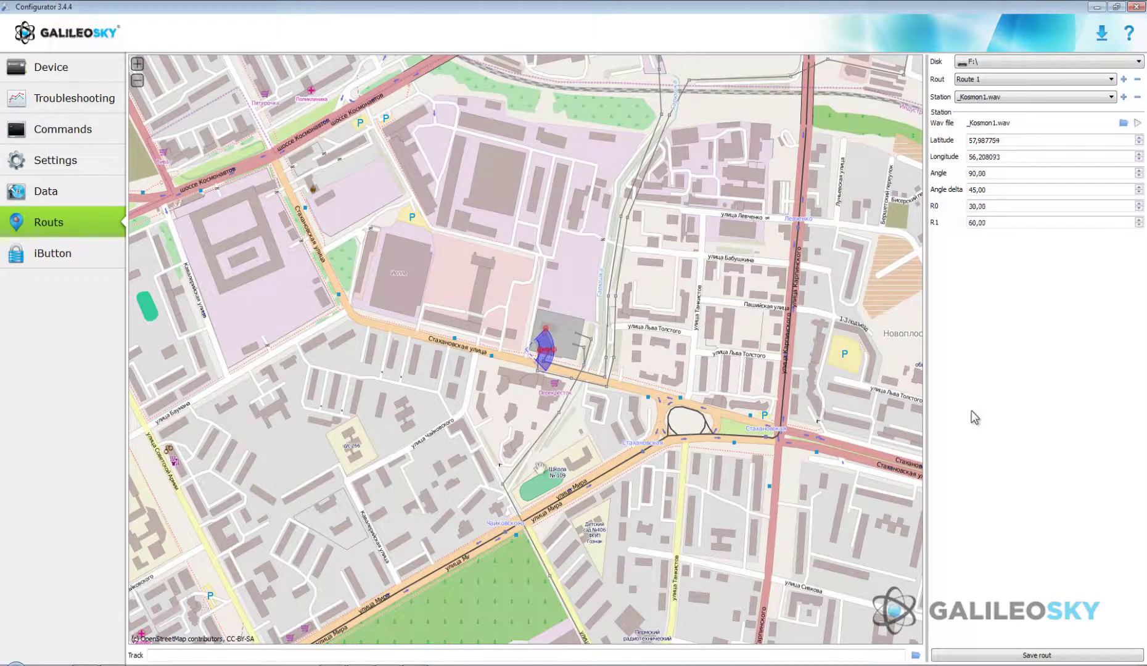
# Move the _Kosmon1 sector onto Стахановская, pointing west at angle 279,41 with delta 13,48.
pyautogui.moveTo(544, 364); pyautogui.dragTo(513, 353)
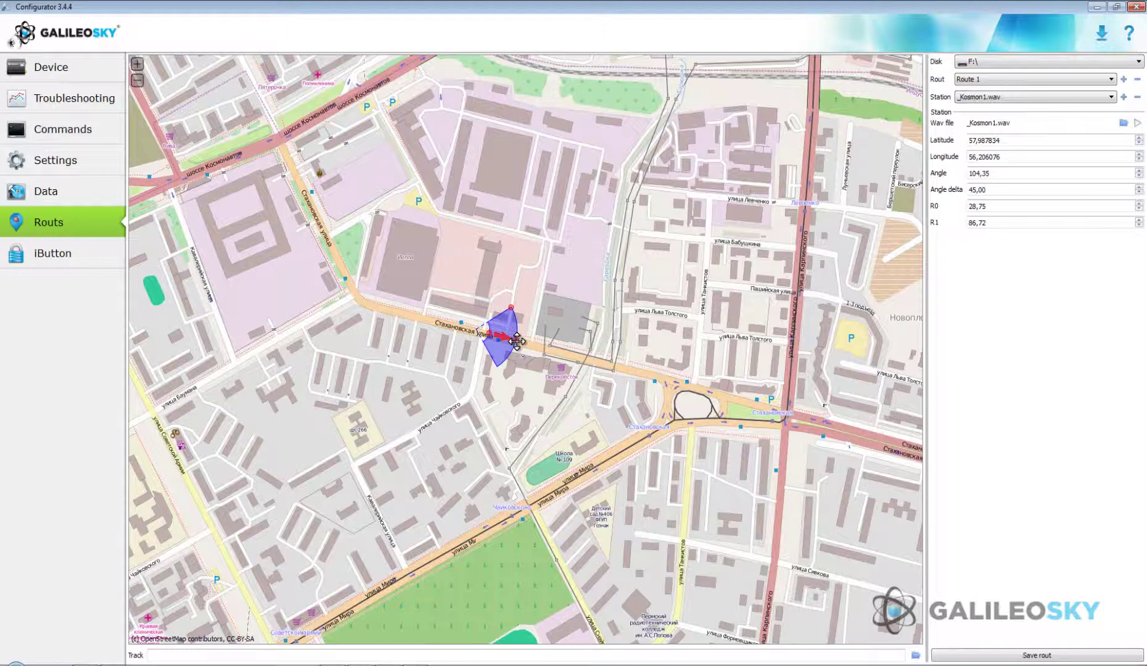
pyautogui.moveTo(517, 338); pyautogui.dragTo(418, 318)
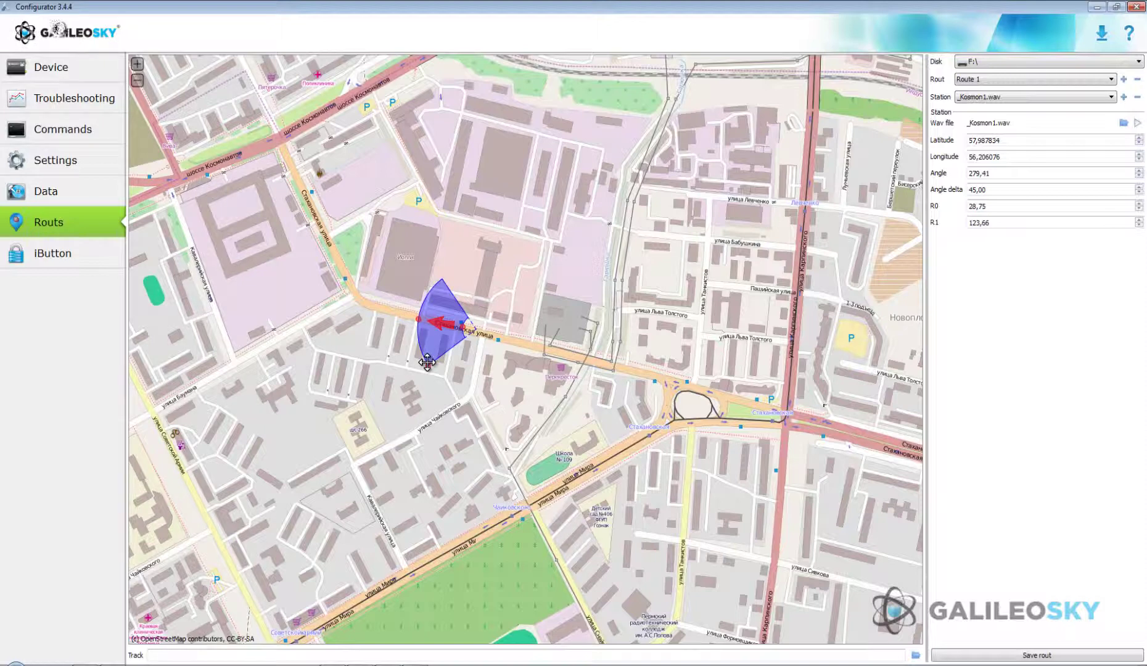
pyautogui.moveTo(427, 365); pyautogui.dragTo(475, 332)
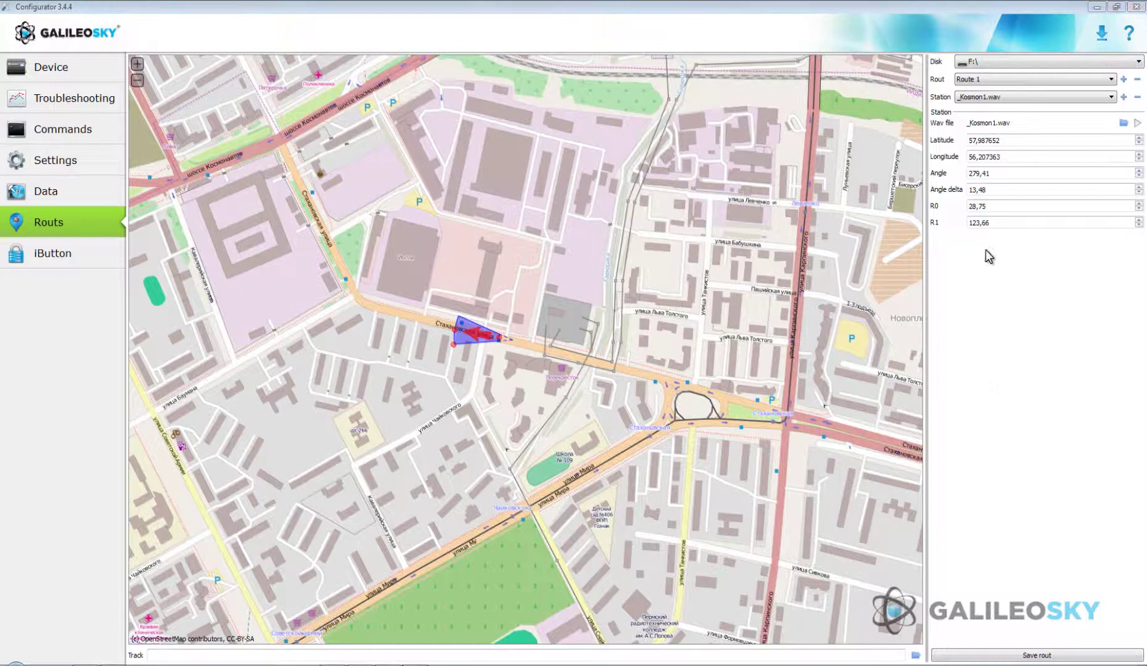
# Check the _Kosmon1 station's coordinates, angle and R1, then shrink inner radius R0 to 24,81.
pyautogui.click(985, 141)
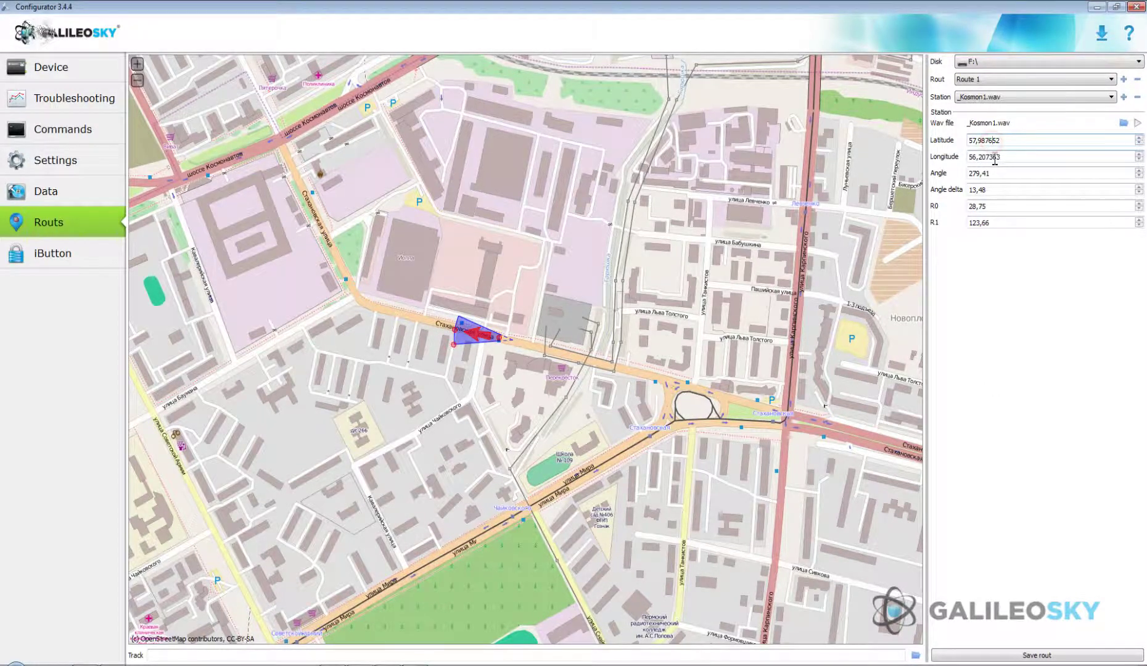
pyautogui.click(995, 158)
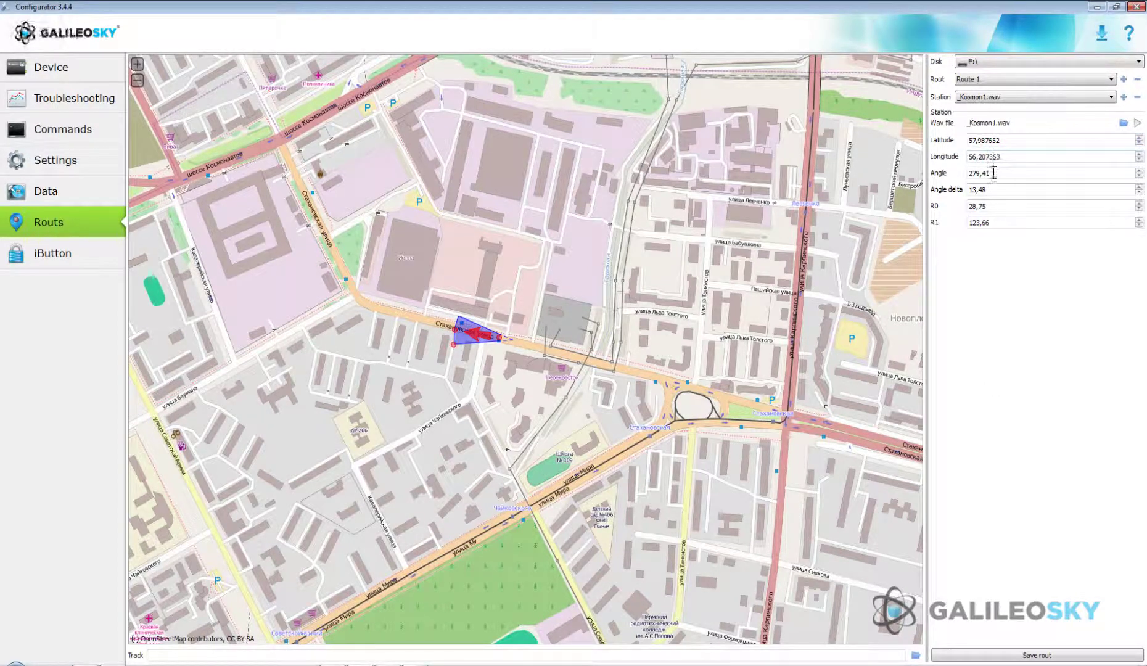
pyautogui.click(993, 174)
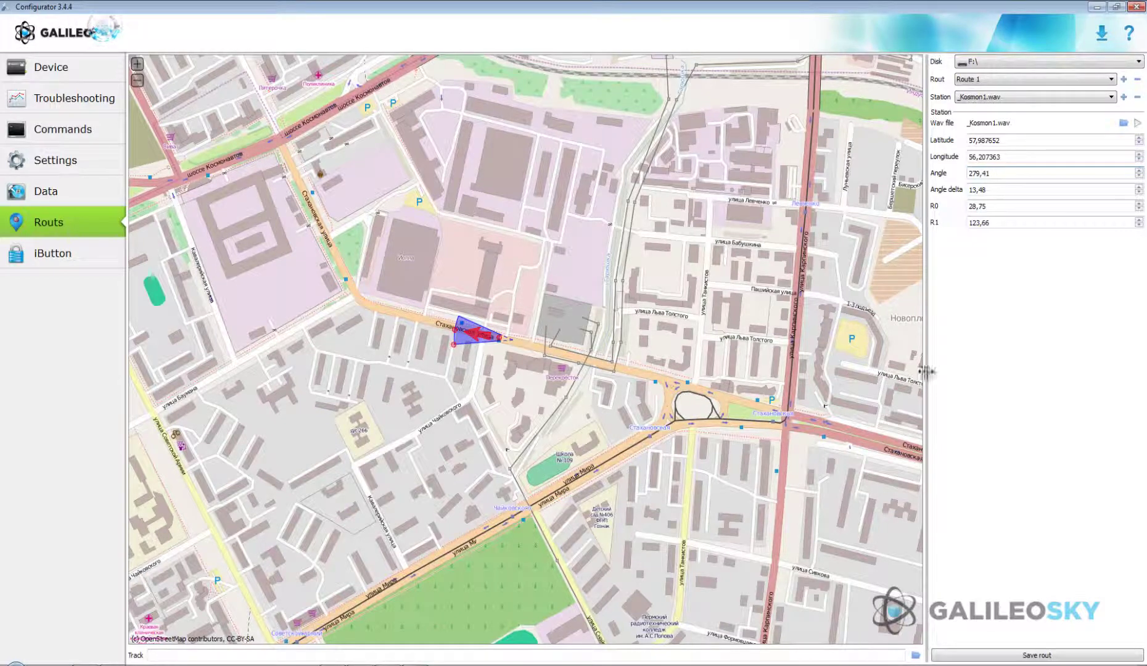
pyautogui.click(994, 190)
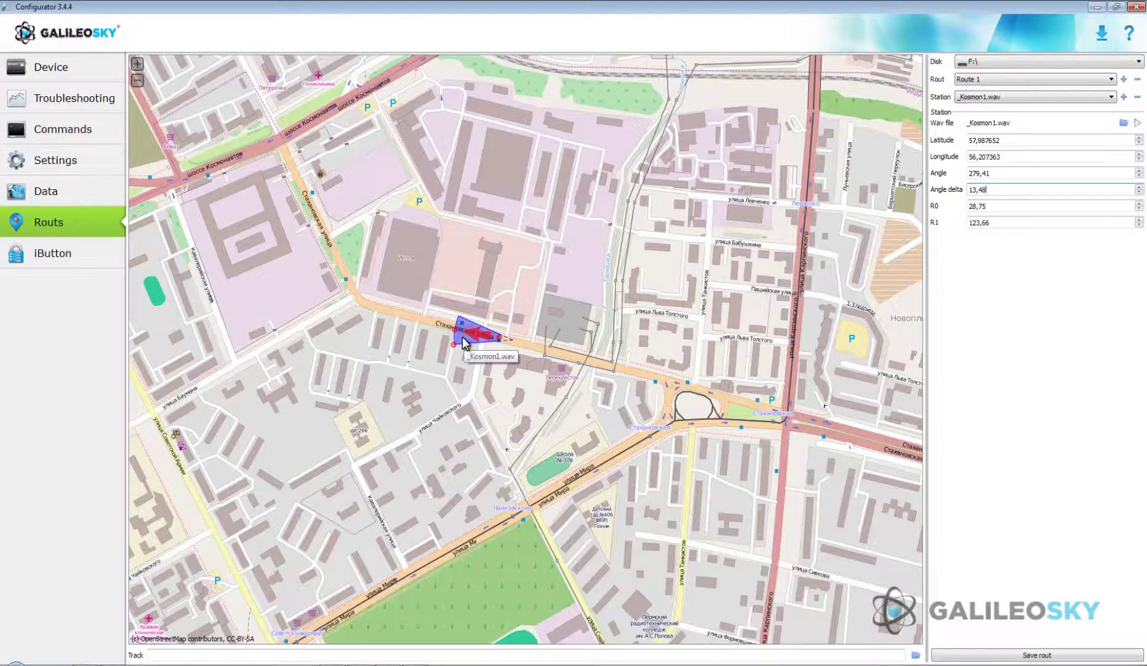
pyautogui.click(992, 224)
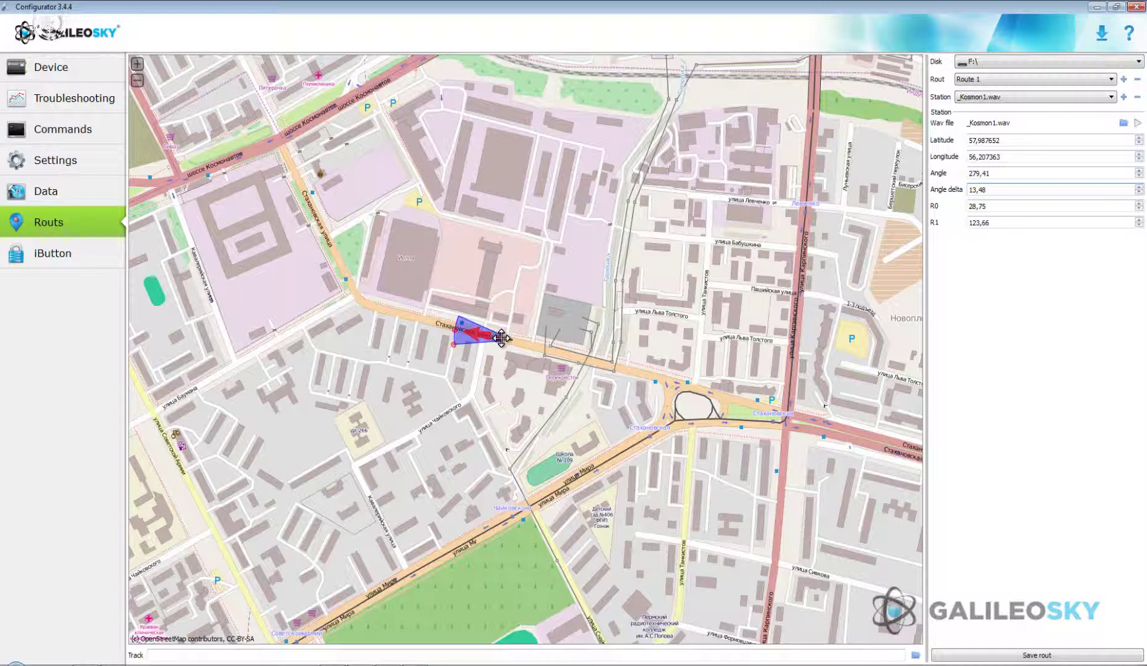
pyautogui.moveTo(499, 337)
pyautogui.mouseDown()
pyautogui.moveTo(482, 335)
pyautogui.moveTo(500, 338)
pyautogui.mouseUp()
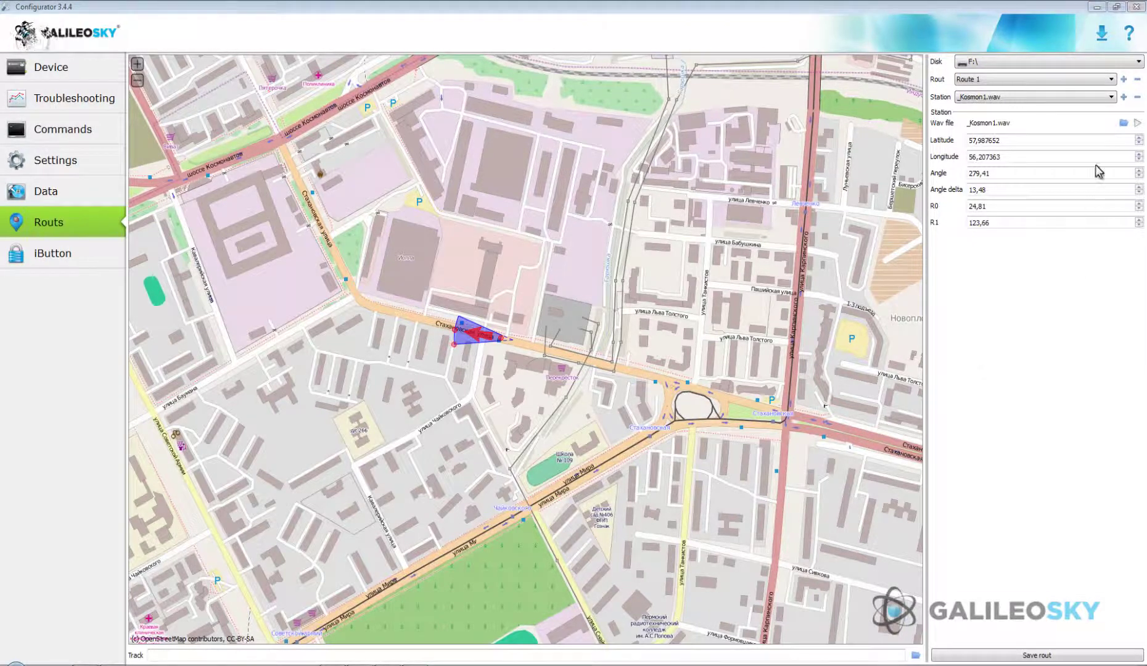
# Add a second station using the sound file _Kosmon2.wav.
pyautogui.click(1122, 99)
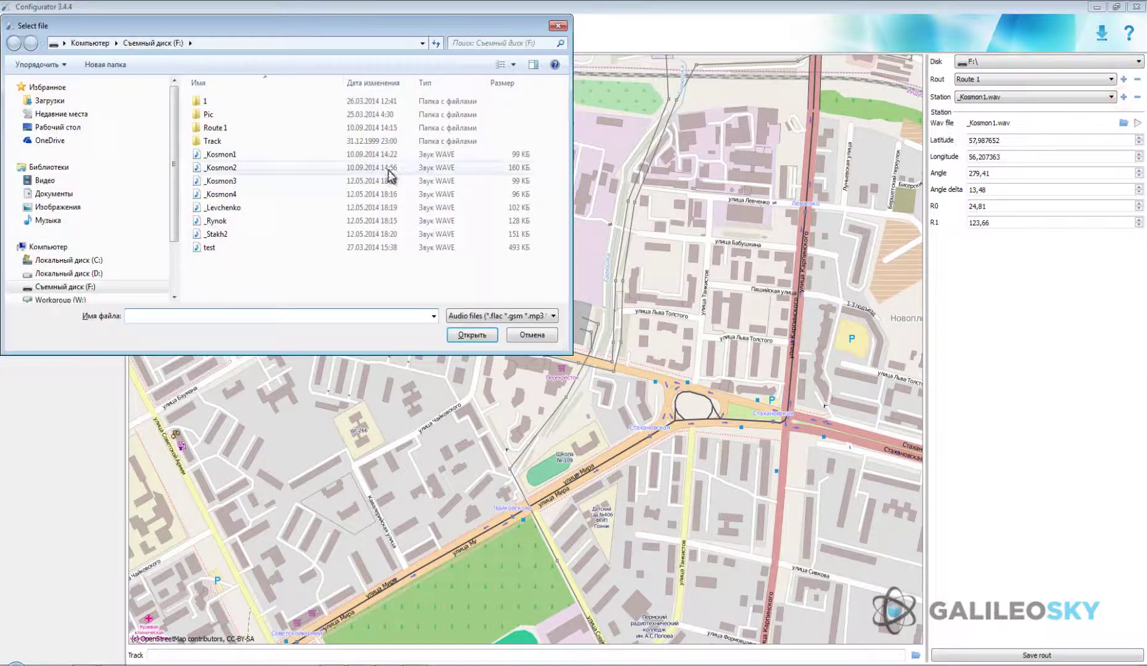
pyautogui.click(264, 169)
pyautogui.click(470, 334)
pyautogui.click(585, 362)
# Place _Kosmon2 at the upper-left crossroads with angle 339,11 and angle delta 17,01.
pyautogui.moveTo(544, 349)
pyautogui.mouseDown()
pyautogui.moveTo(296, 229)
pyautogui.moveTo(295, 167)
pyautogui.moveTo(316, 177)
pyautogui.moveTo(291, 122)
pyautogui.moveTo(276, 121)
pyautogui.moveTo(268, 126)
pyautogui.moveTo(288, 155)
pyautogui.mouseUp()
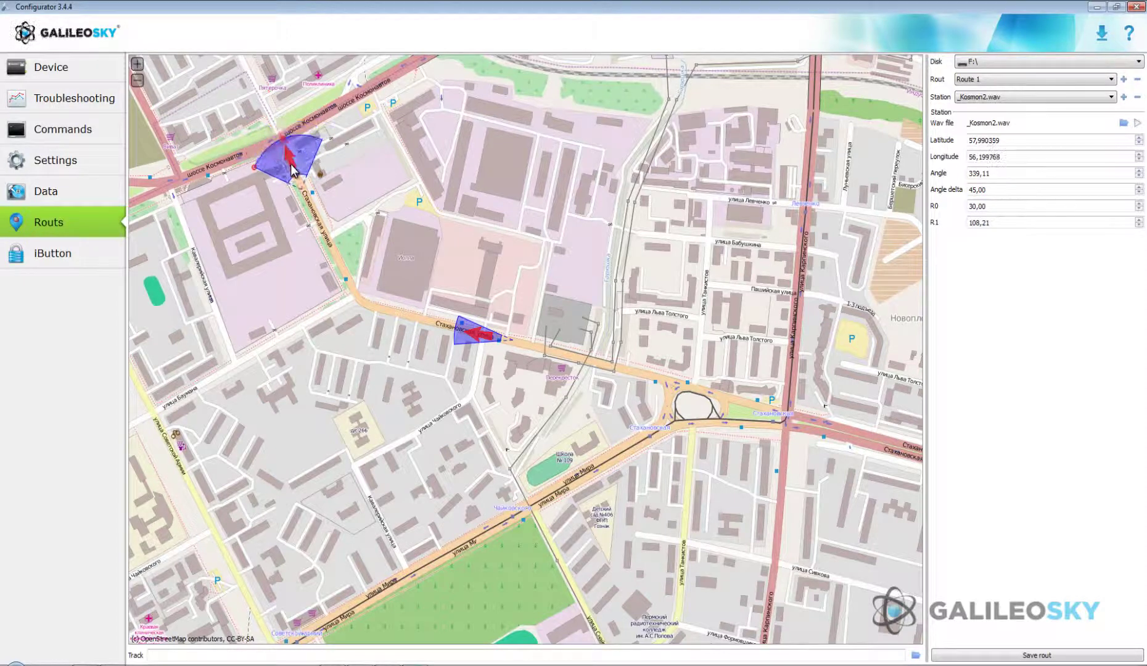
pyautogui.moveTo(292, 165); pyautogui.dragTo(293, 169)
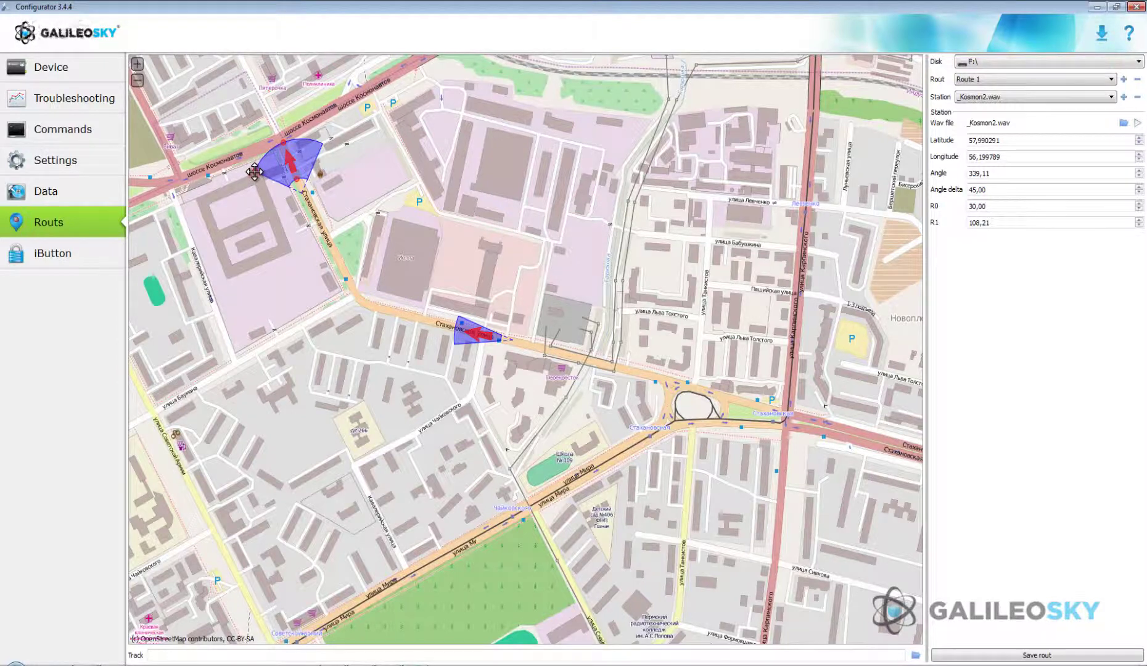
pyautogui.moveTo(254, 172); pyautogui.dragTo(266, 146)
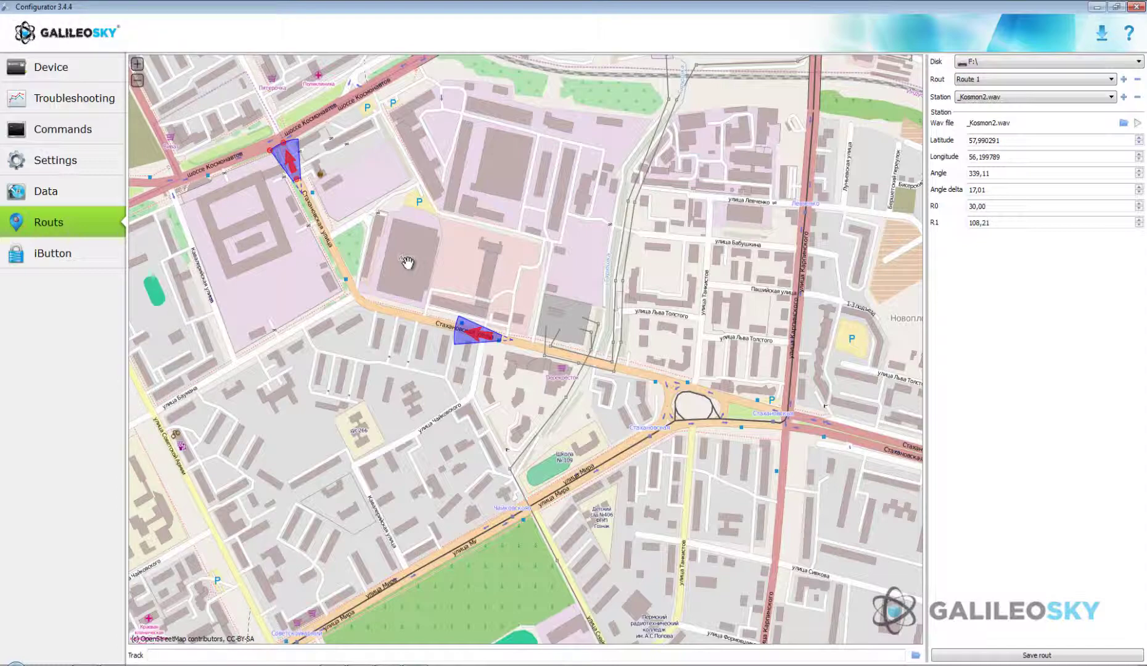
# Save Route 1 with its stations to drive F: and dismiss the File saved message.
pyautogui.scroll(-2, 407, 262)
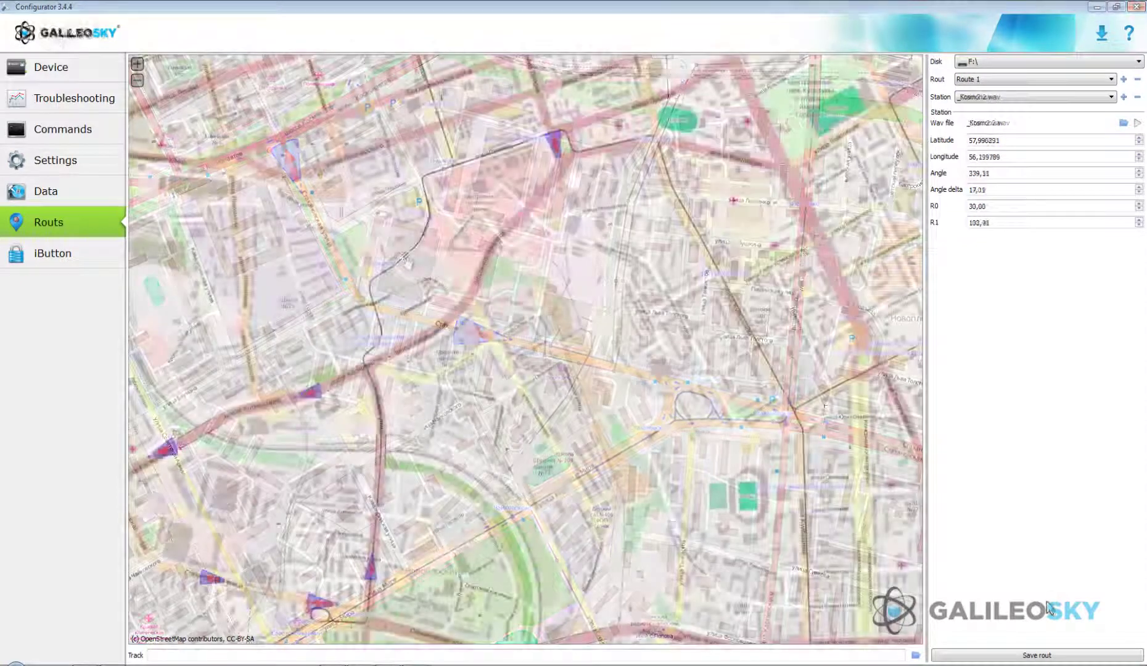
pyautogui.click(1038, 657)
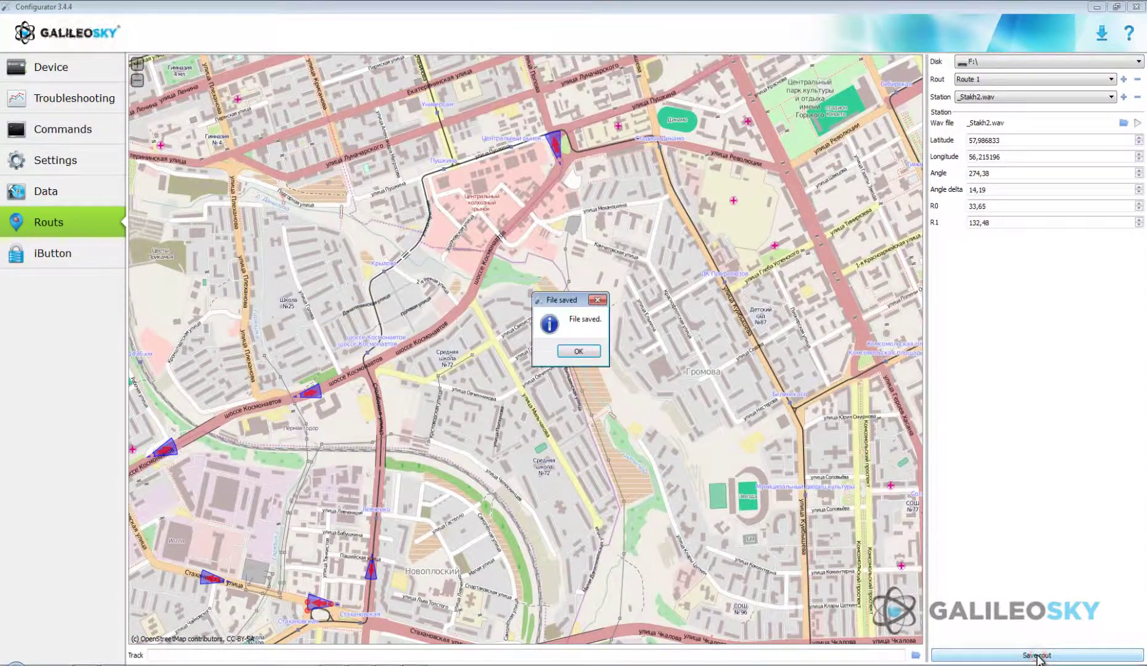
pyautogui.click(579, 351)
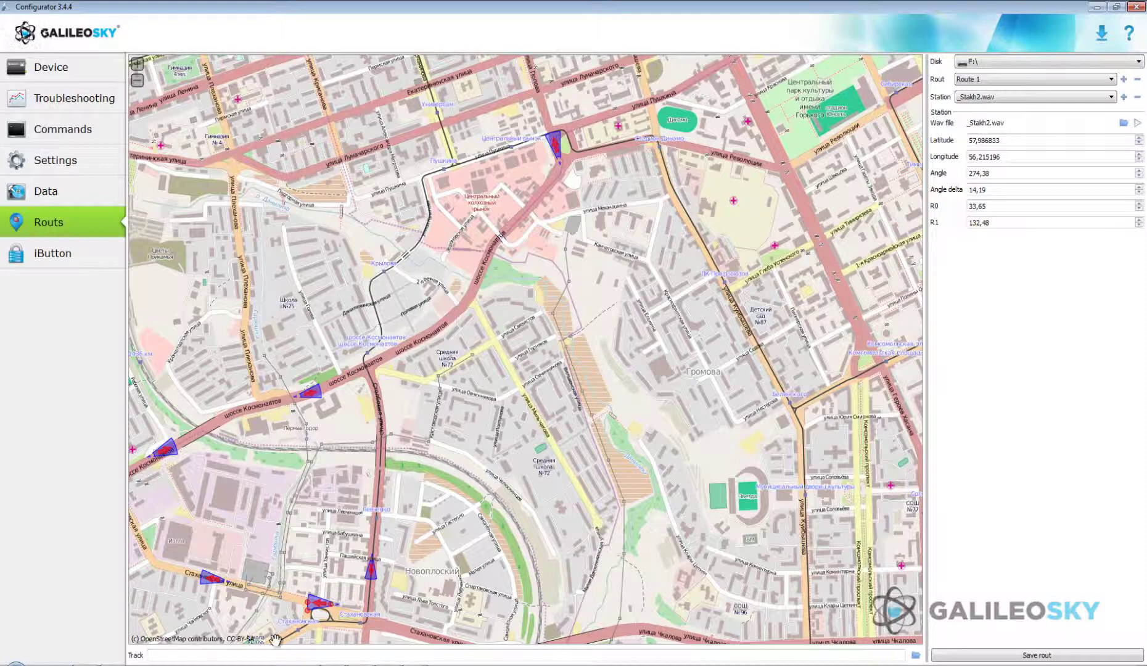
pyautogui.click(112, 649)
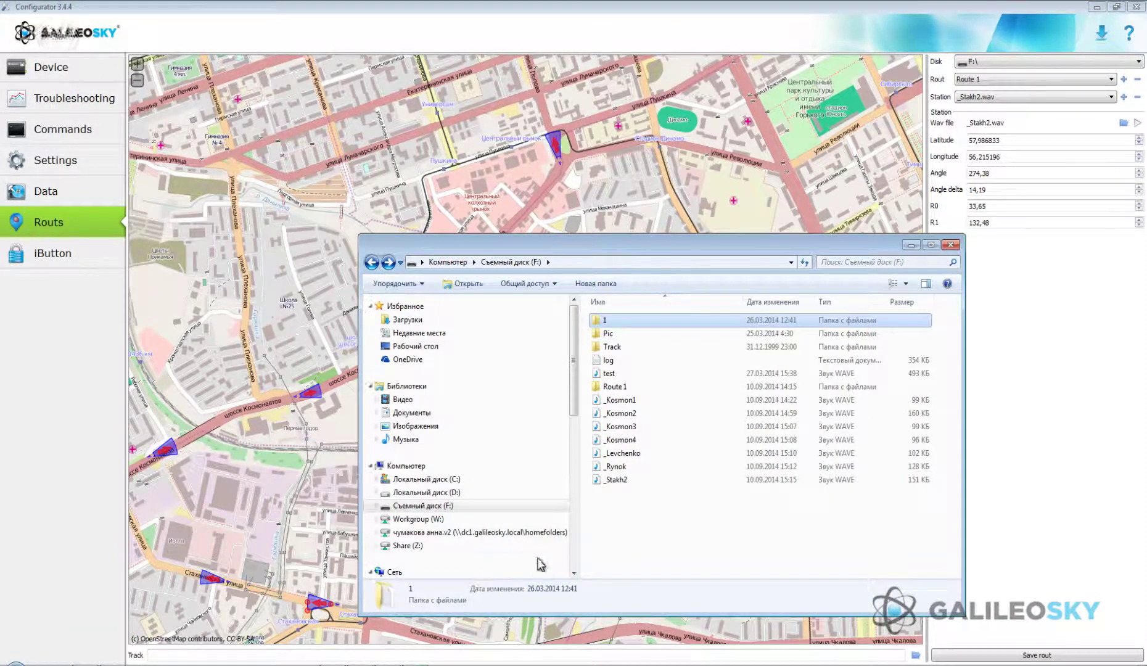
pyautogui.doubleClick(618, 389)
pyautogui.click(621, 321)
pyautogui.doubleClick(620, 321)
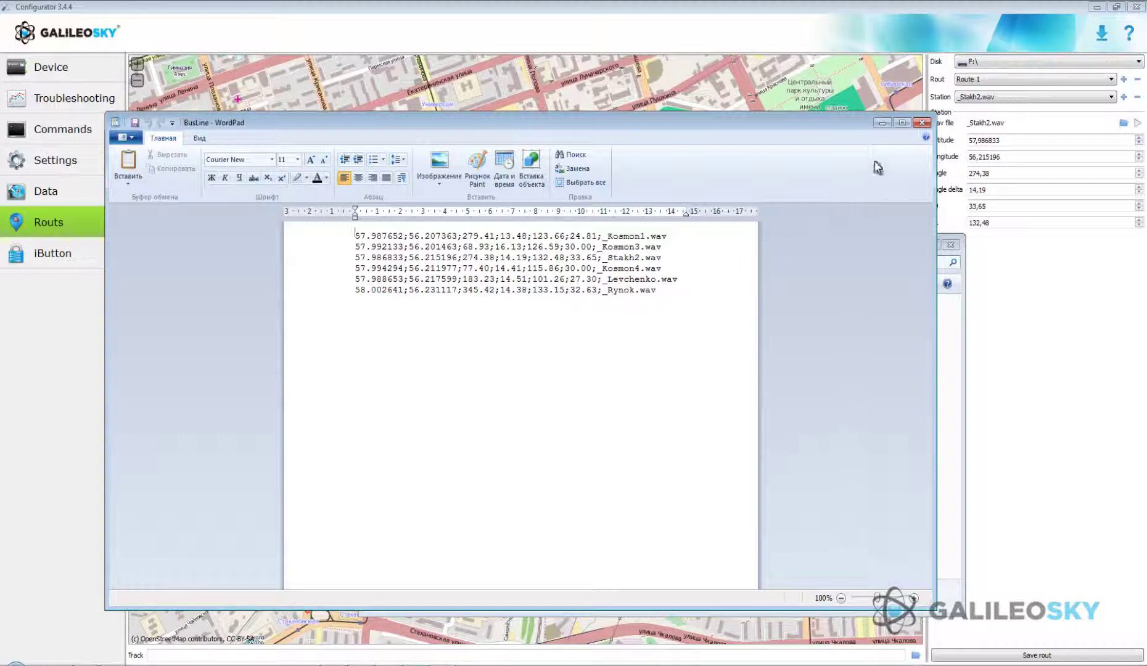
pyautogui.click(920, 128)
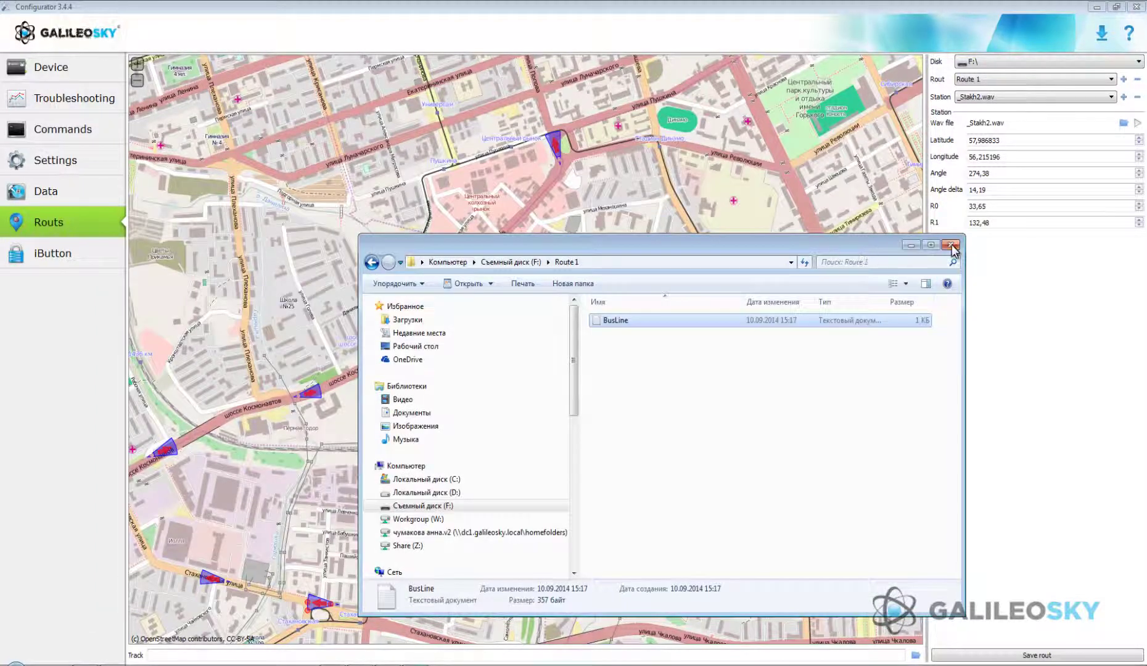
pyautogui.click(952, 247)
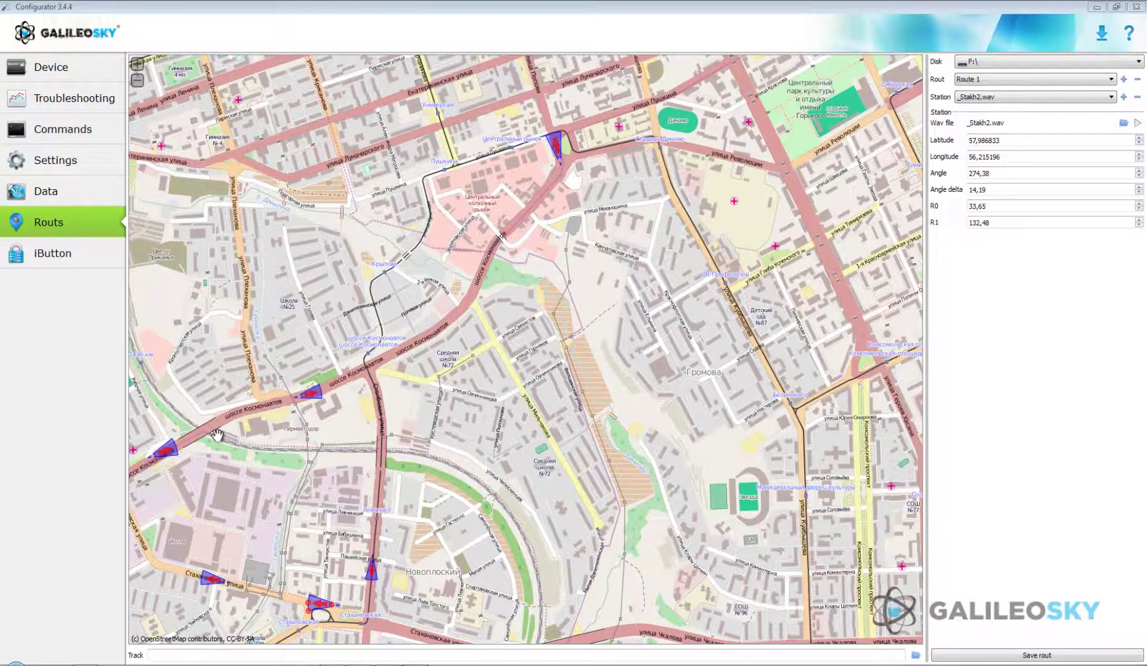
# Turn on the Autoinformer option in the device's Sound settings.
pyautogui.click(95, 164)
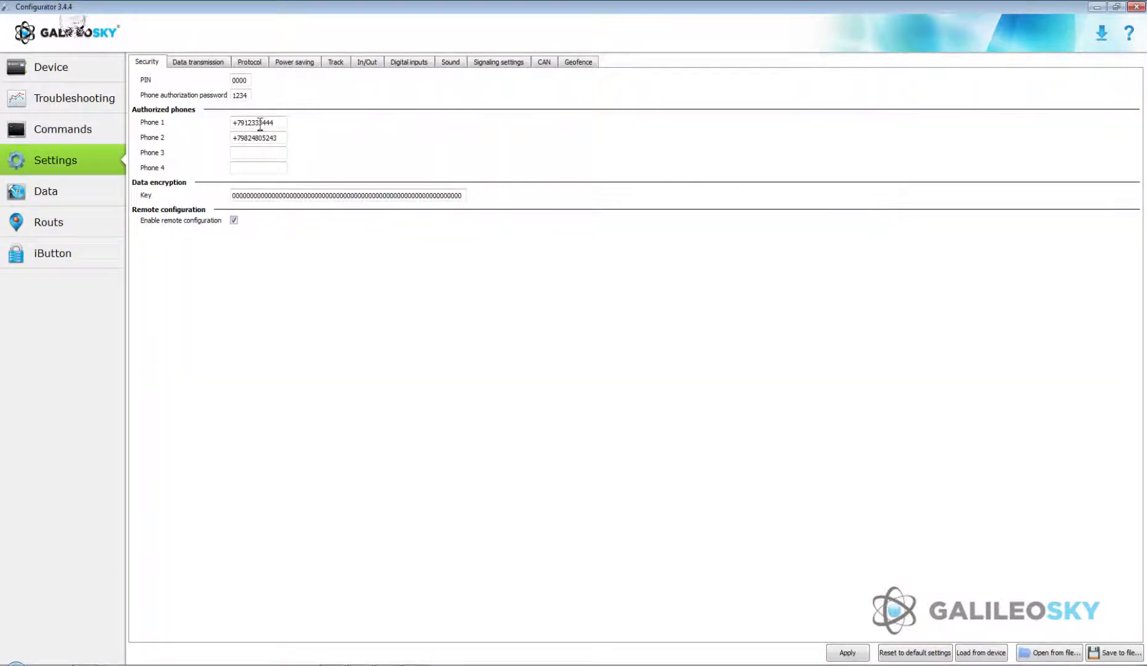
pyautogui.click(450, 63)
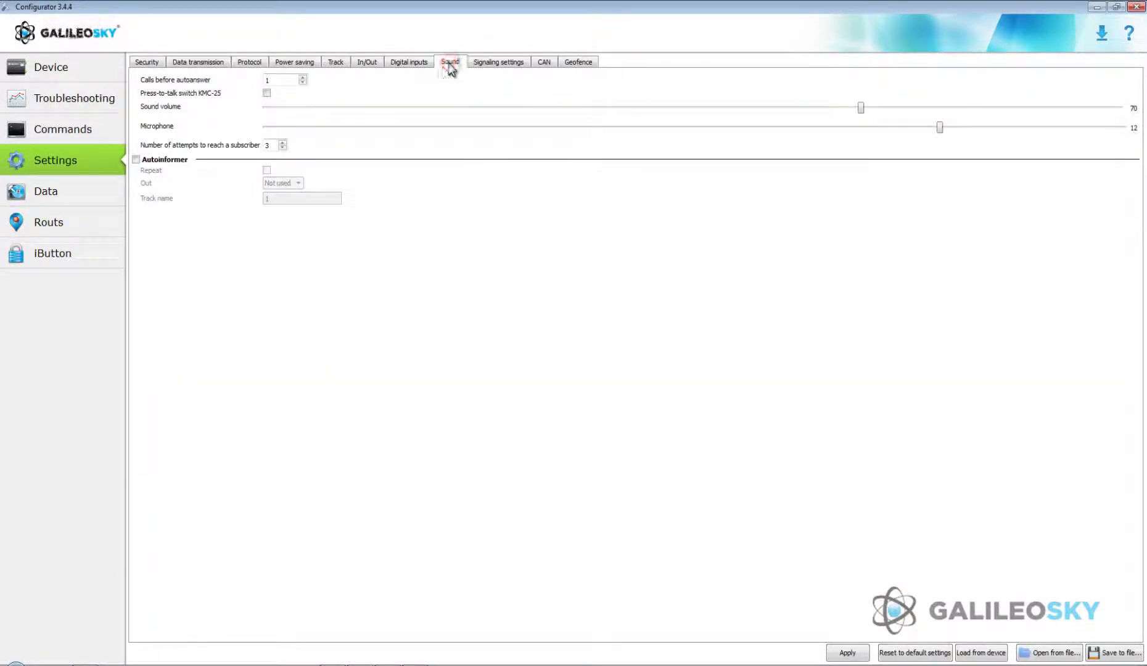
pyautogui.click(136, 160)
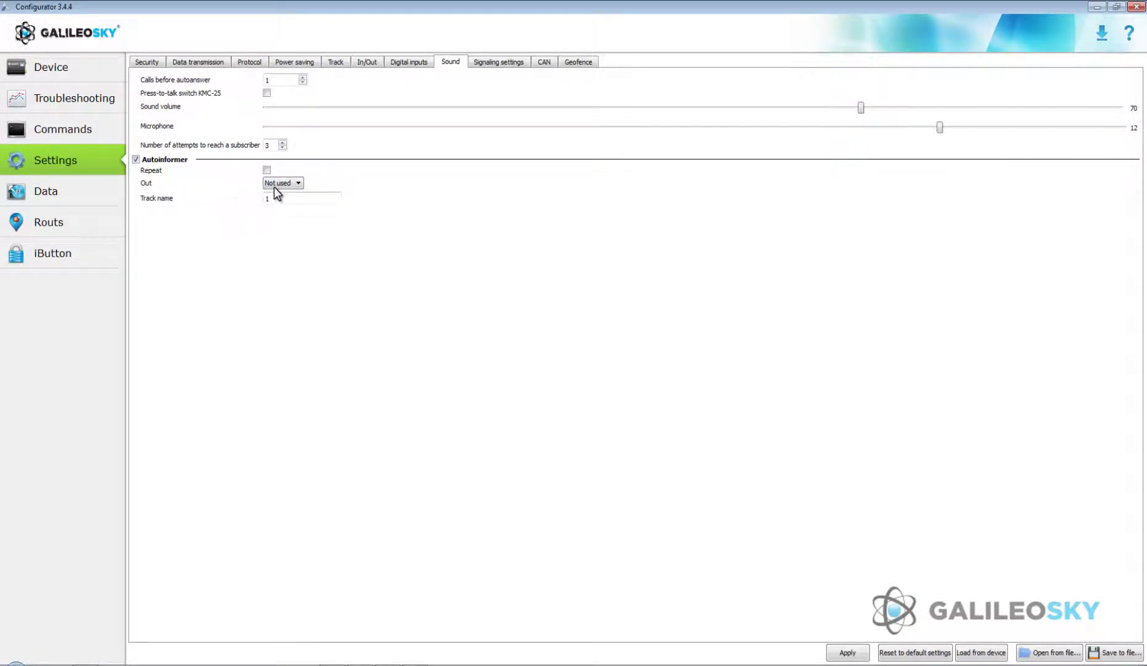
# Keep Out as Not used, set Track name to 'Route 1', and apply the sound settings.
pyautogui.click(290, 184)
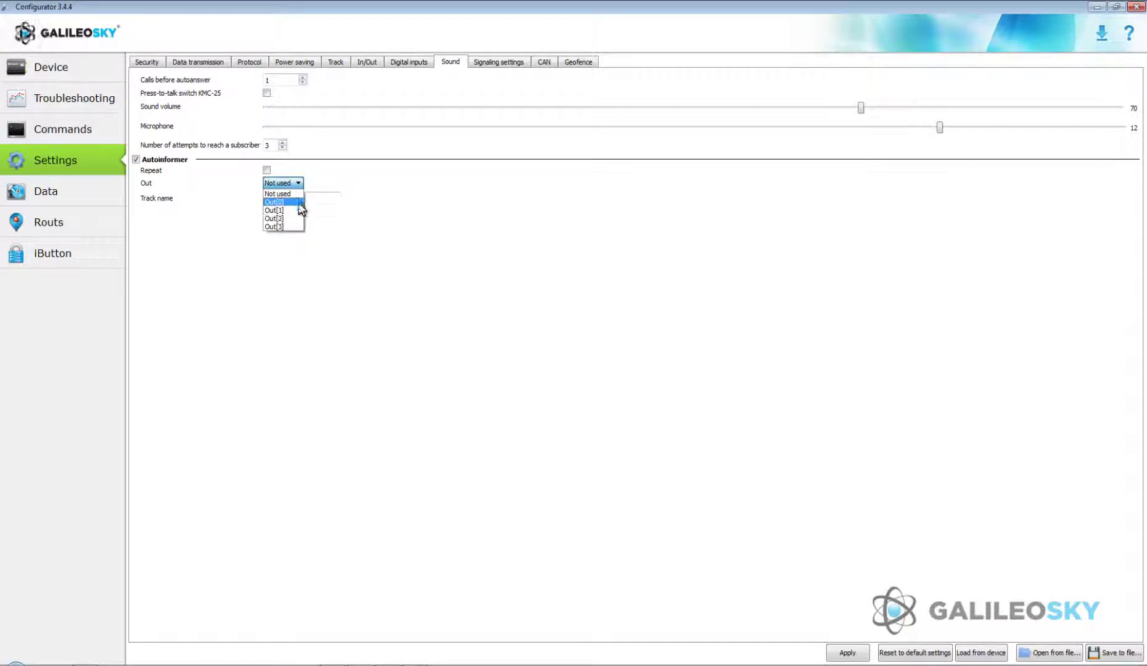
pyautogui.click(297, 194)
pyautogui.click(295, 198)
pyautogui.write('1')
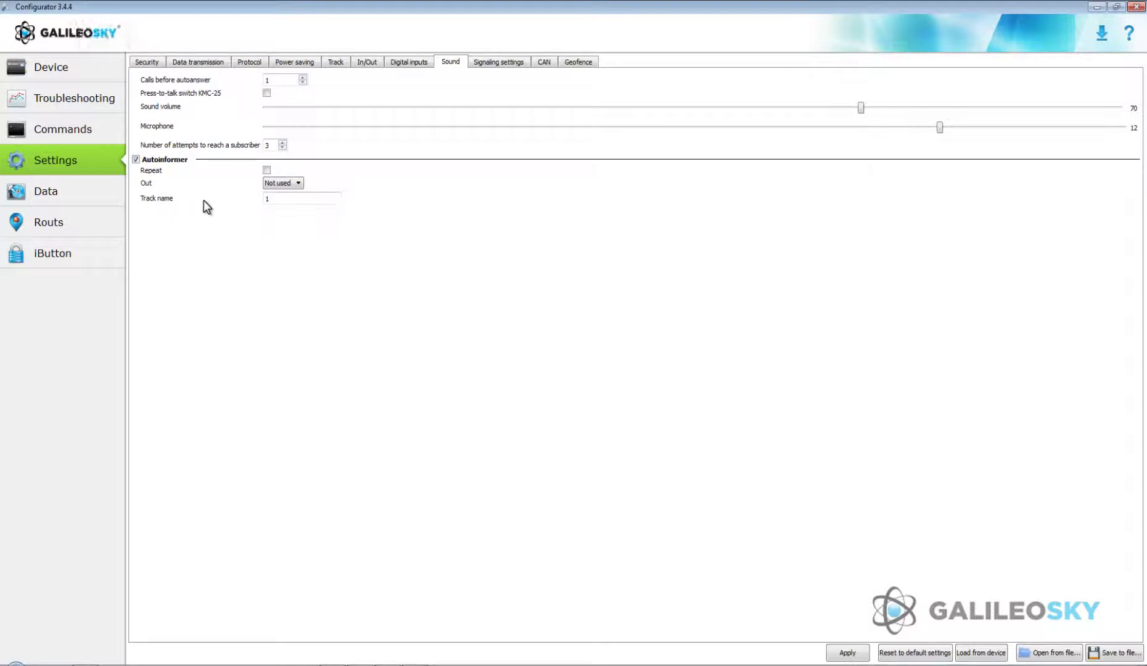
pyautogui.click(271, 199)
pyautogui.write('N')
pyautogui.write('oute 1')
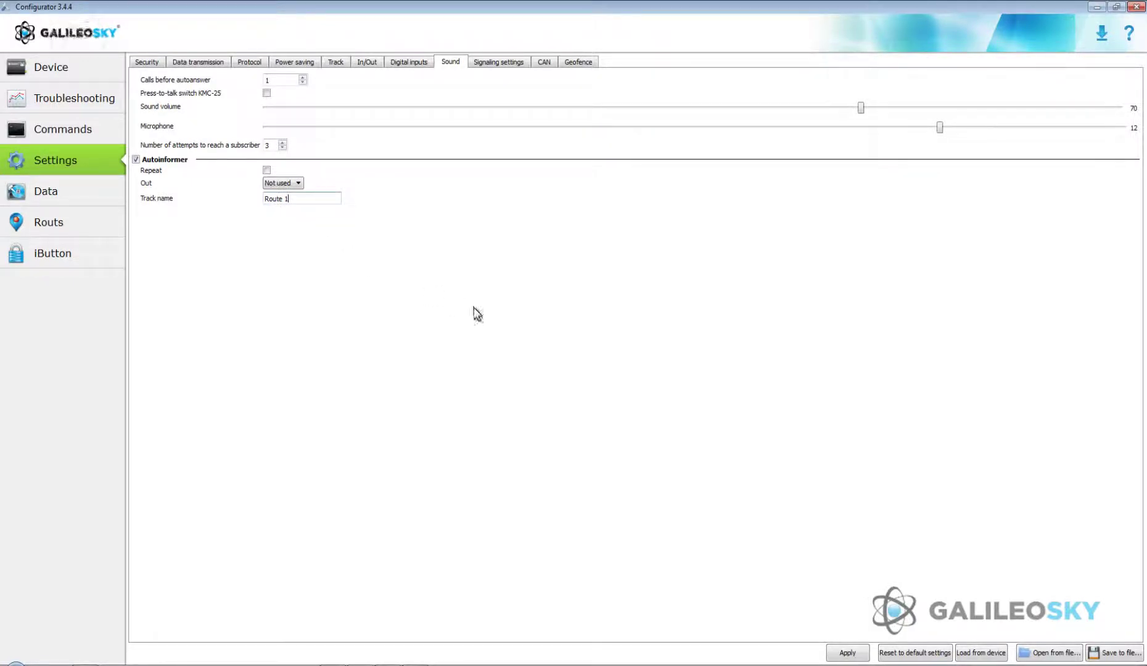
pyautogui.click(847, 652)
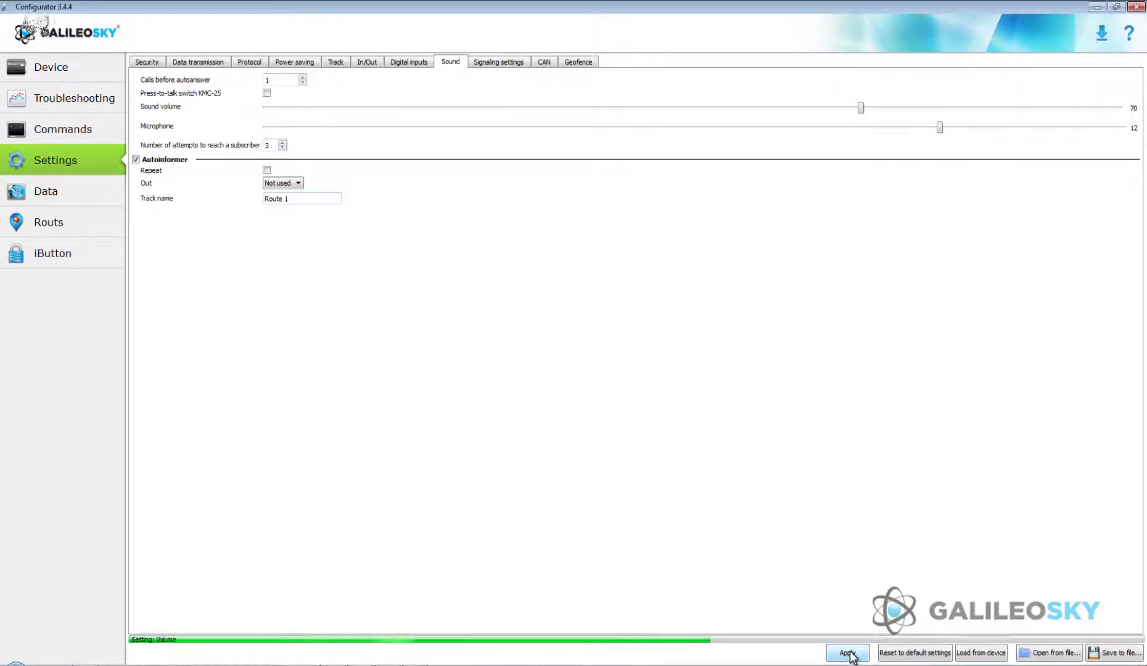